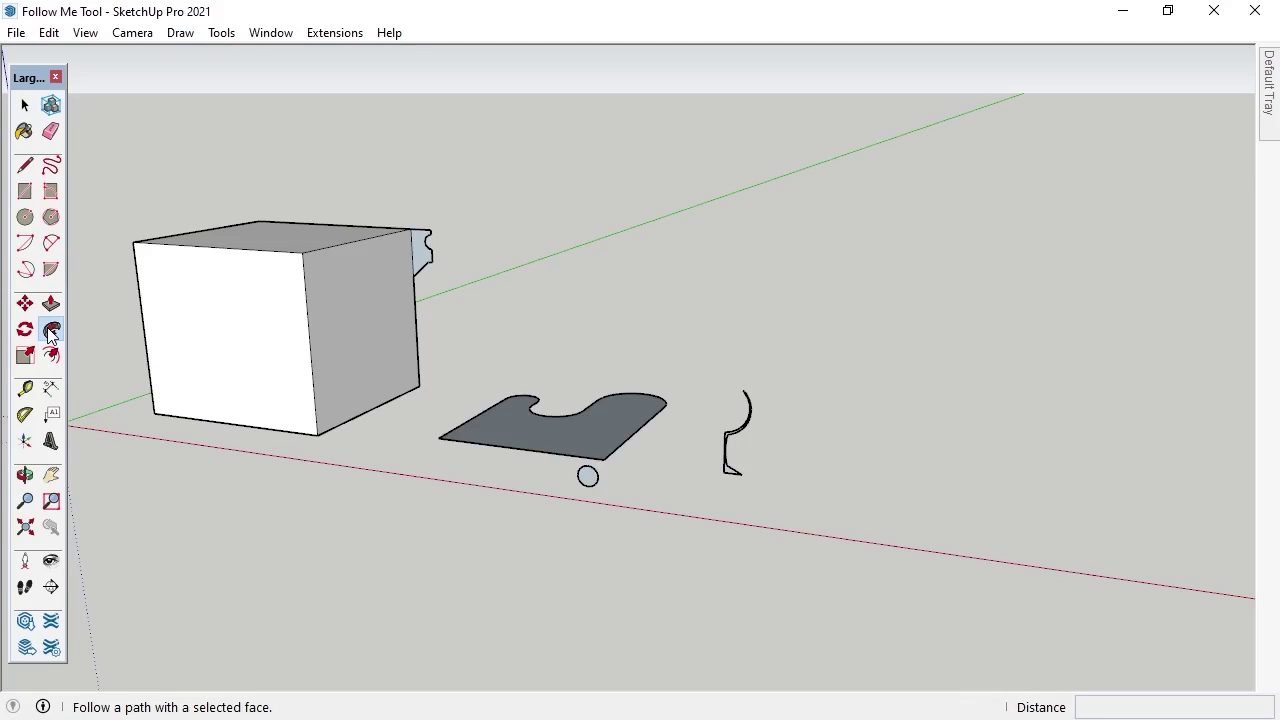
- Sweep the profile around the box's whole top edge with Follow Me, then orbit to inspect the cap
click(51, 330)
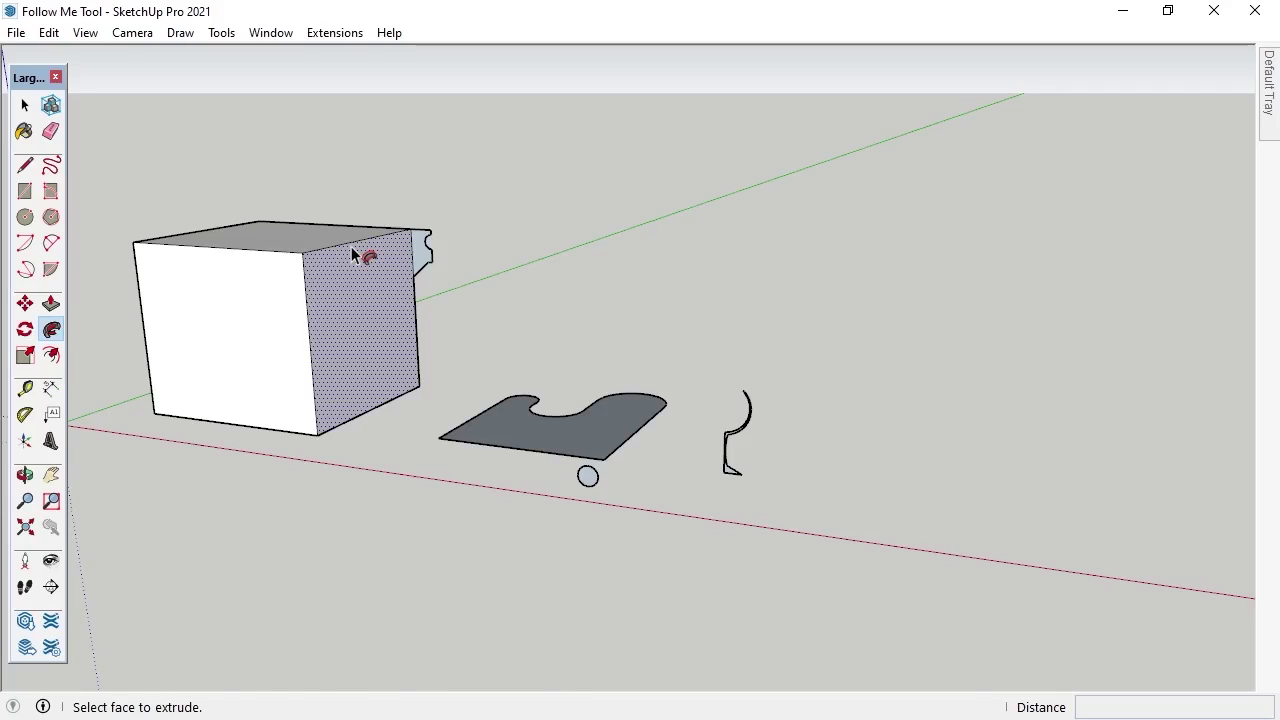
key(space)
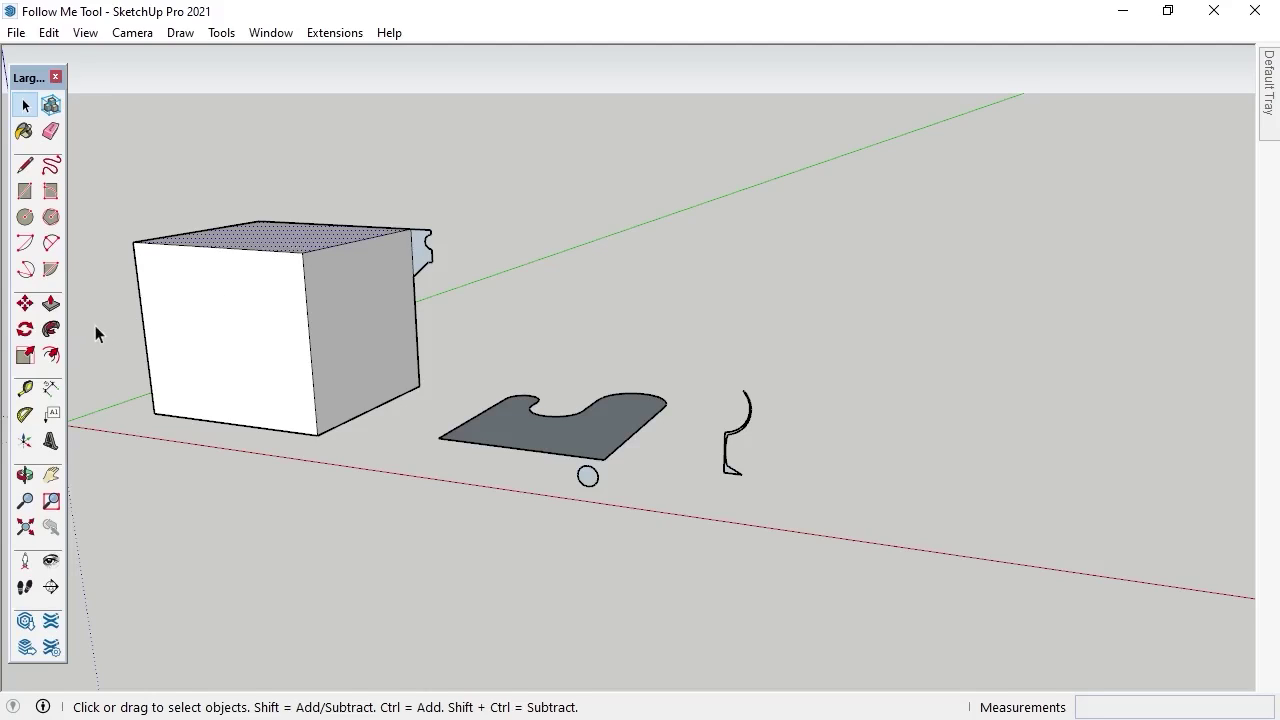
click(51, 329)
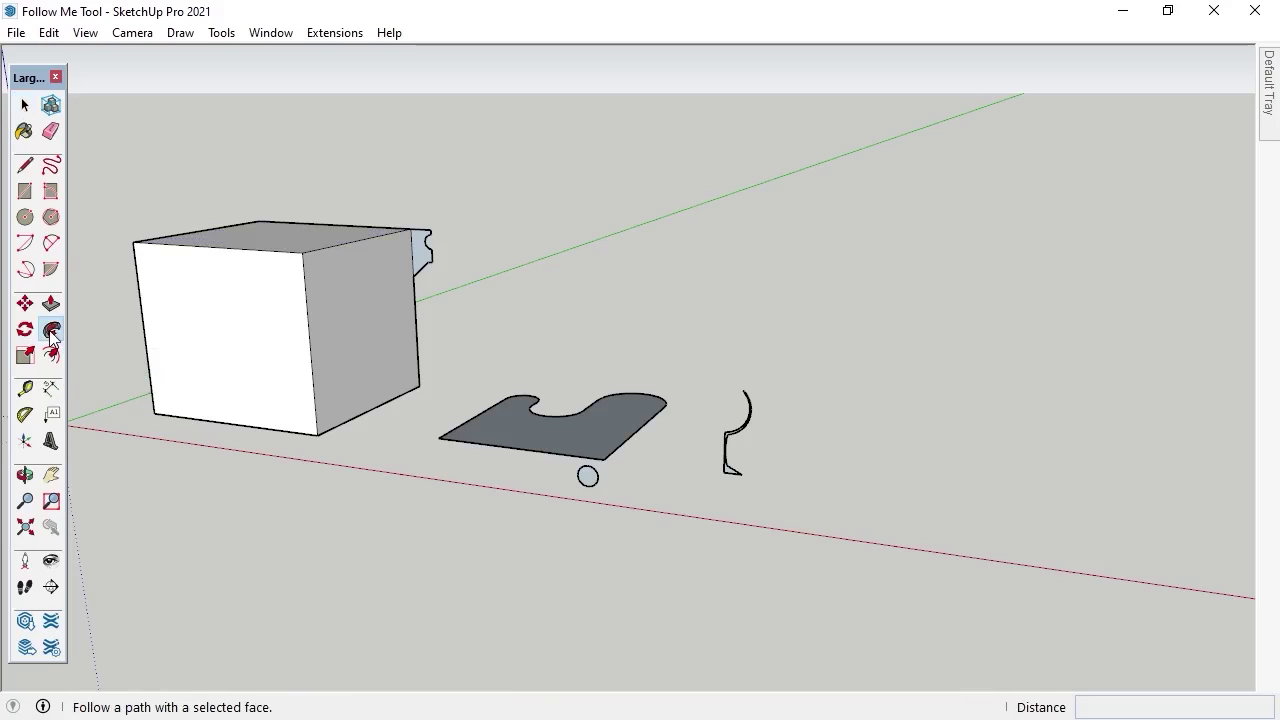
click(419, 260)
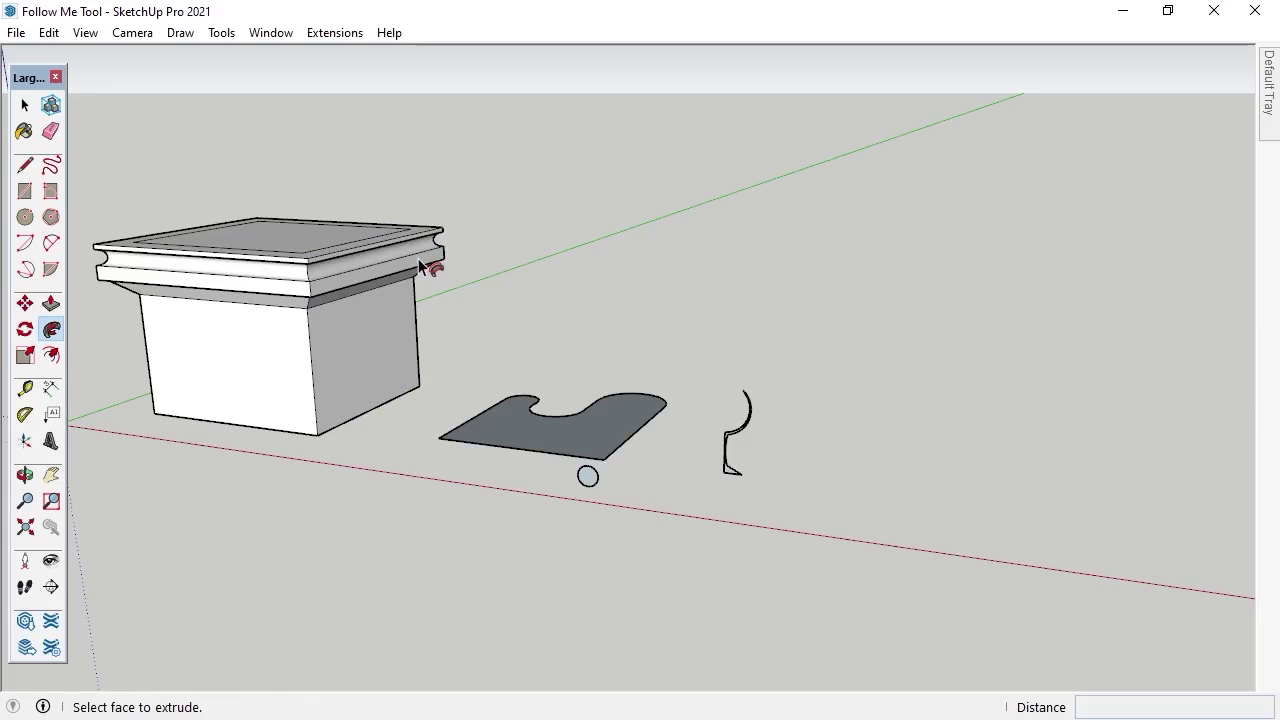
middle_drag(397, 257, 598, 258)
middle_drag(686, 286, 960, 289)
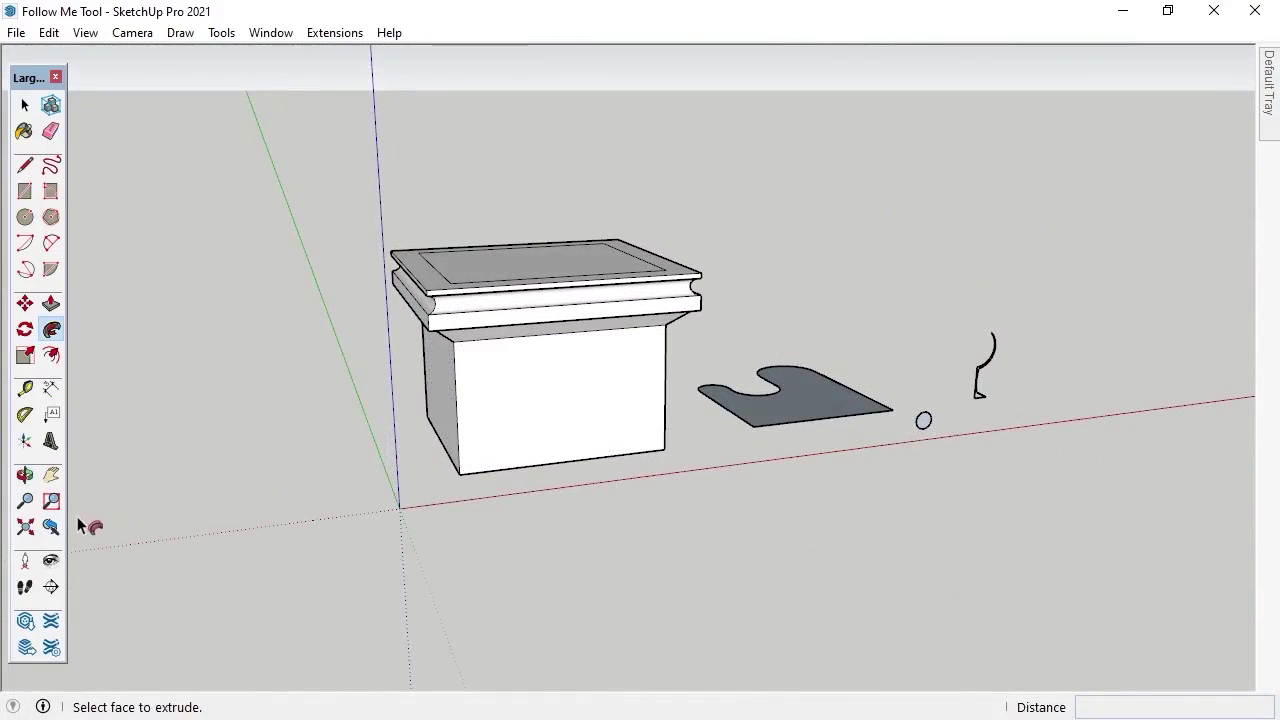
- Return to the previous view and undo the moulded cap, back on the Select tool
click(51, 527)
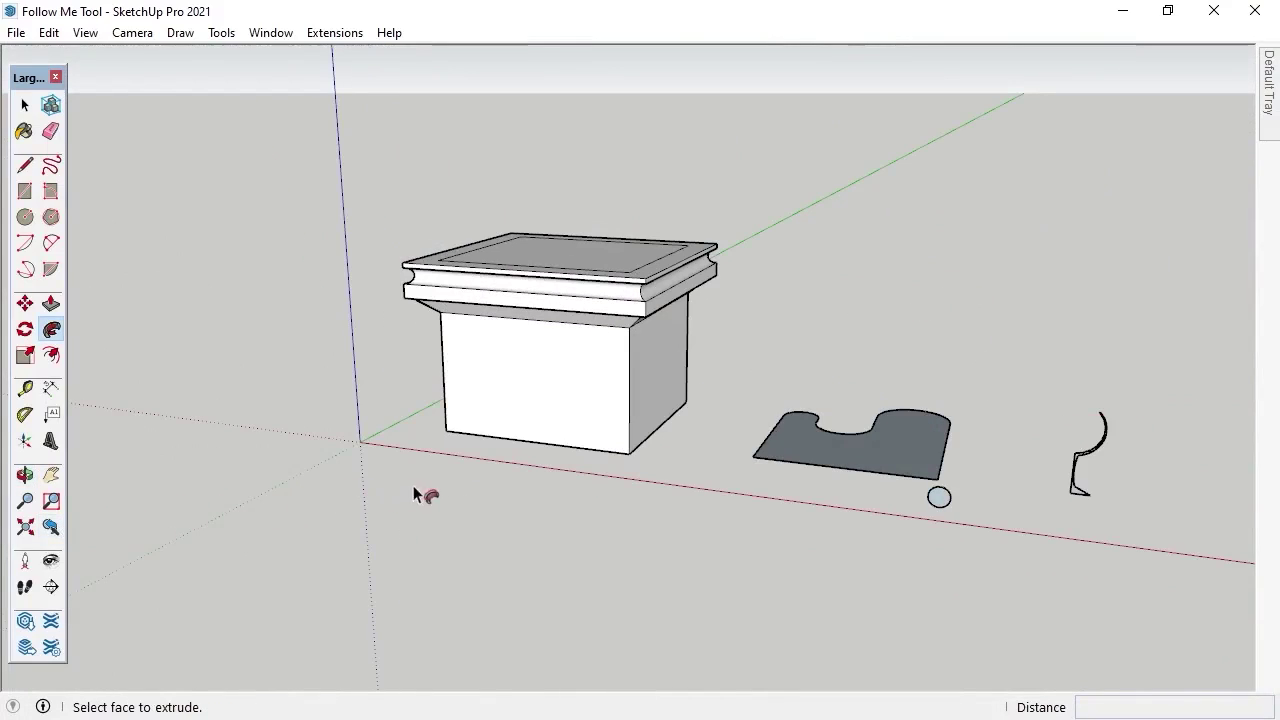
key(ctrl+z)
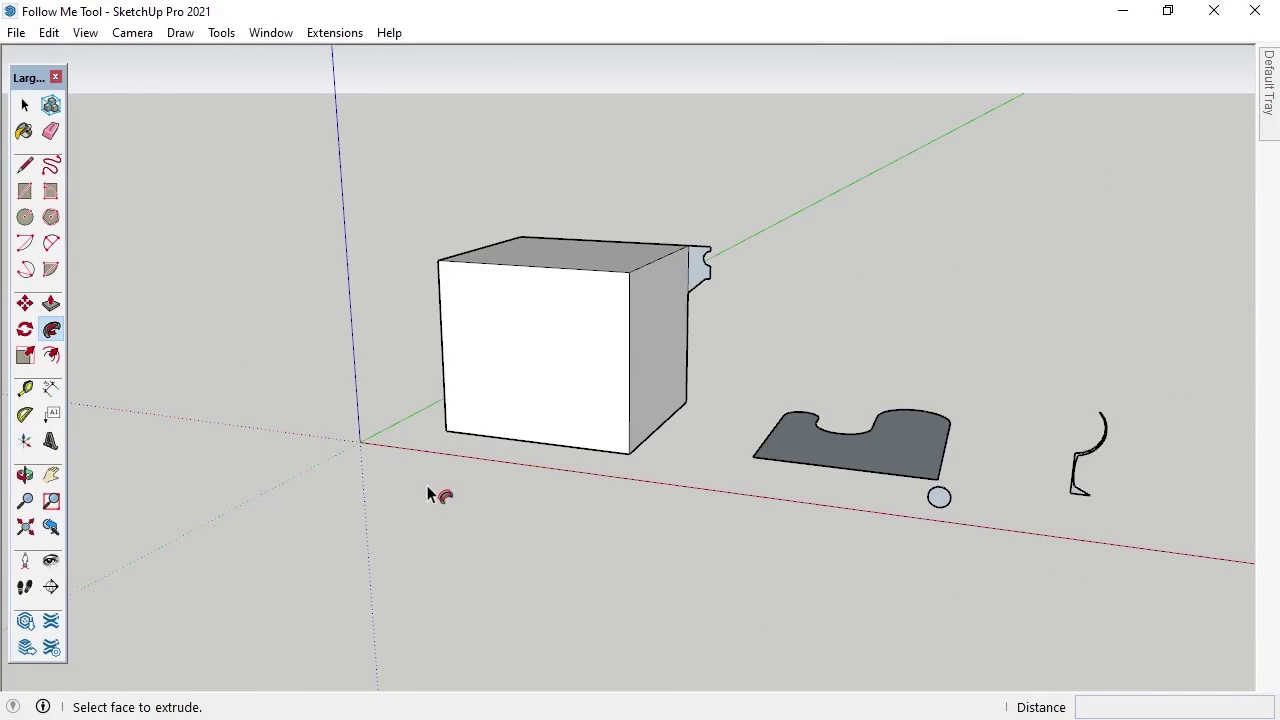
key(space)
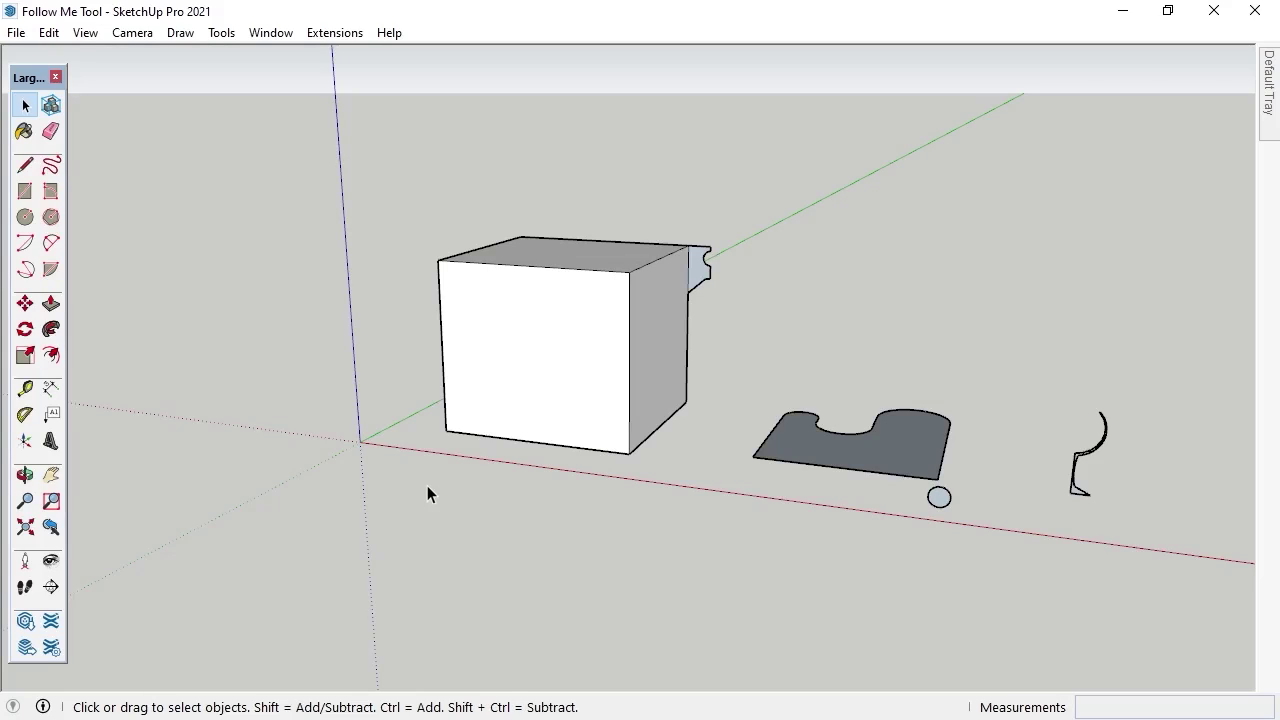
click(648, 266)
ctrl+click(600, 271)
click(51, 329)
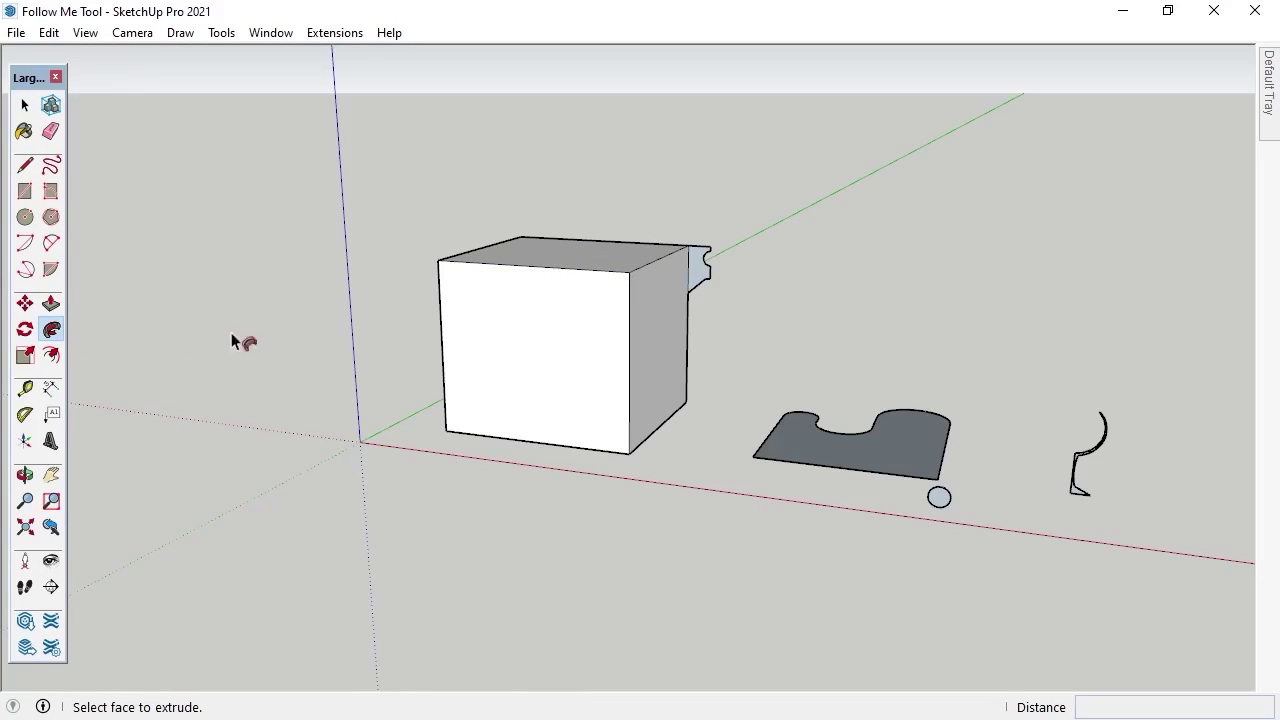
click(698, 279)
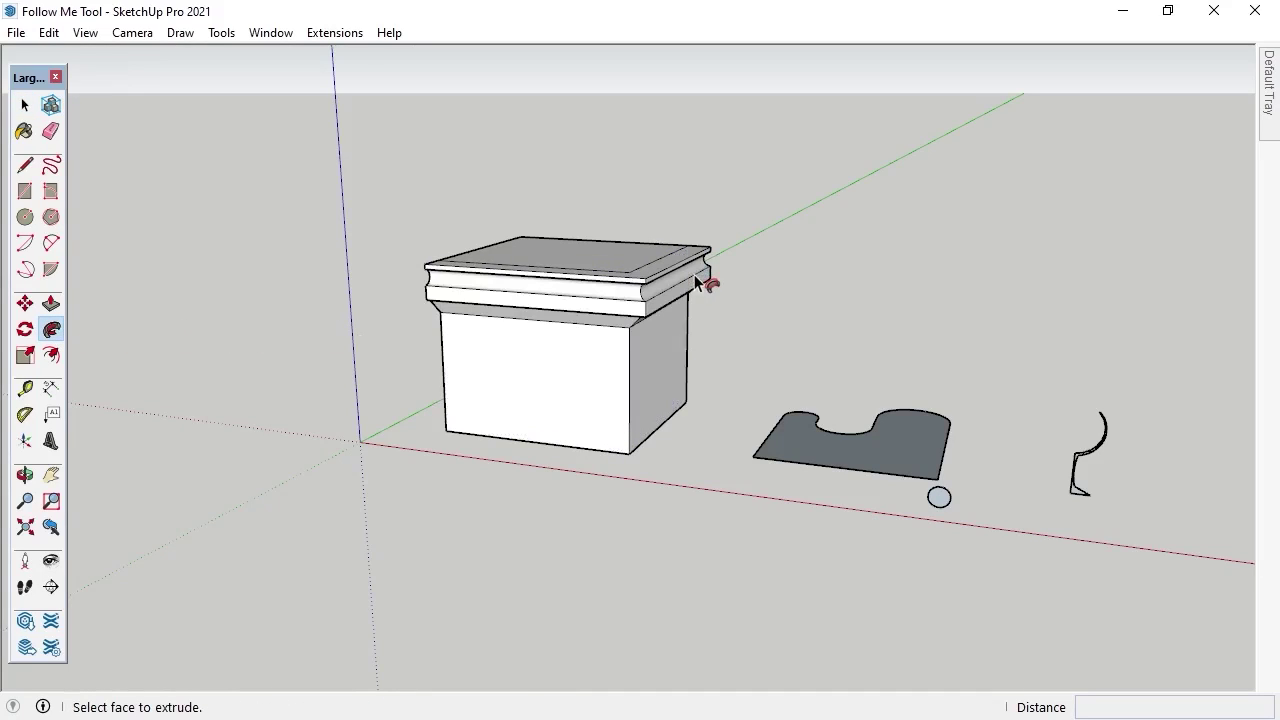
mouse_move(526, 334)
middle_down()
mouse_move(837, 297)
mouse_move(120, 351)
mouse_move(580, 369)
mouse_move(691, 331)
mouse_move(531, 315)
middle_up()
click(51, 527)
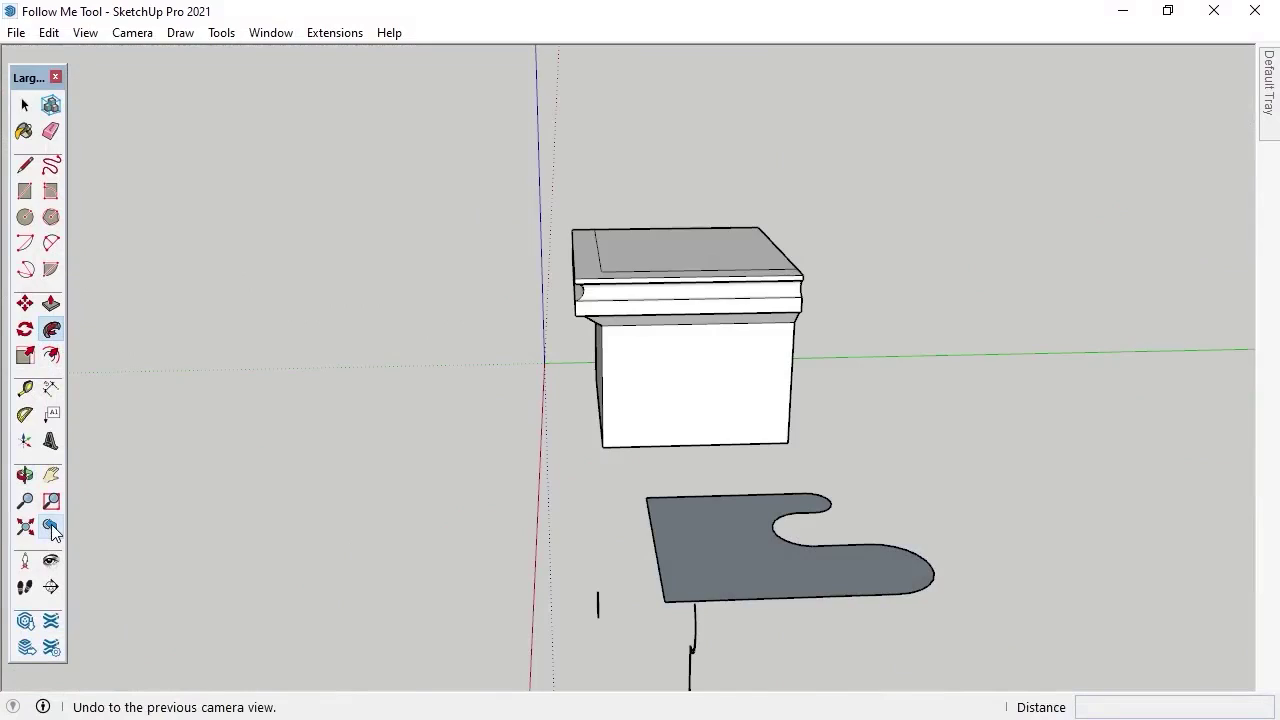
key(ctrl+z)
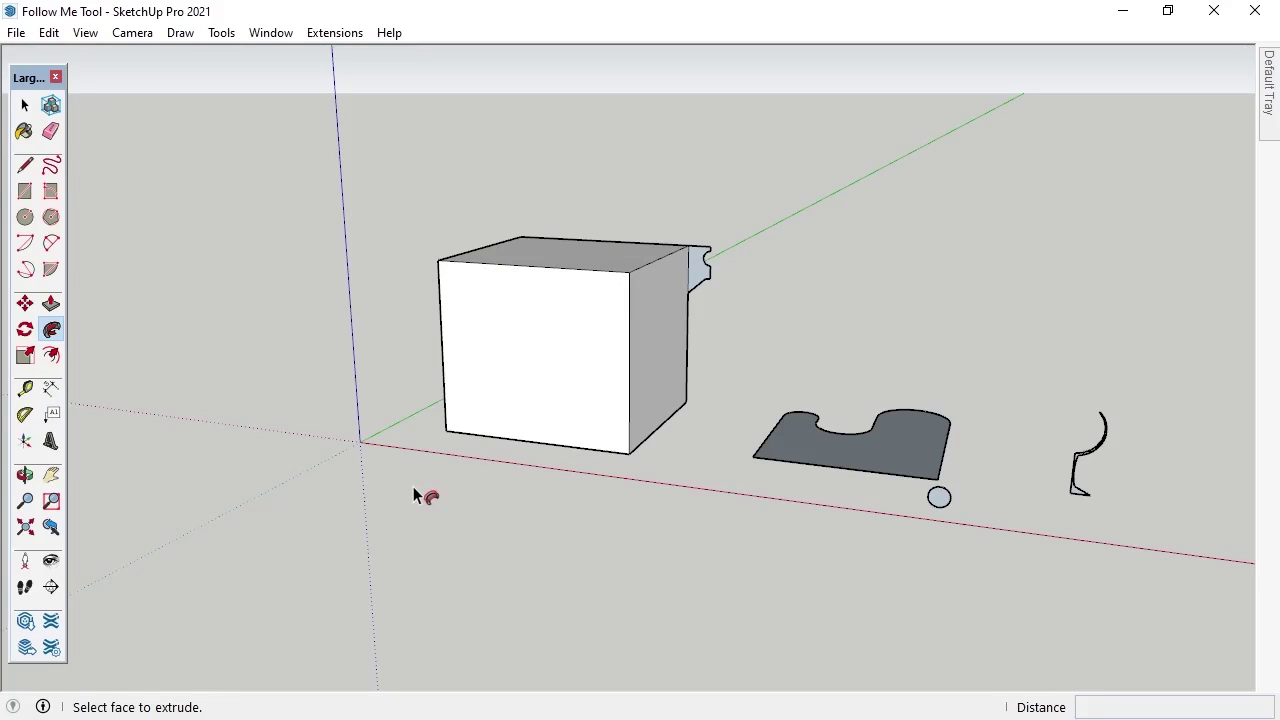
- Sweep the small circle around the cutout shape's edge with Follow Me
key(space)
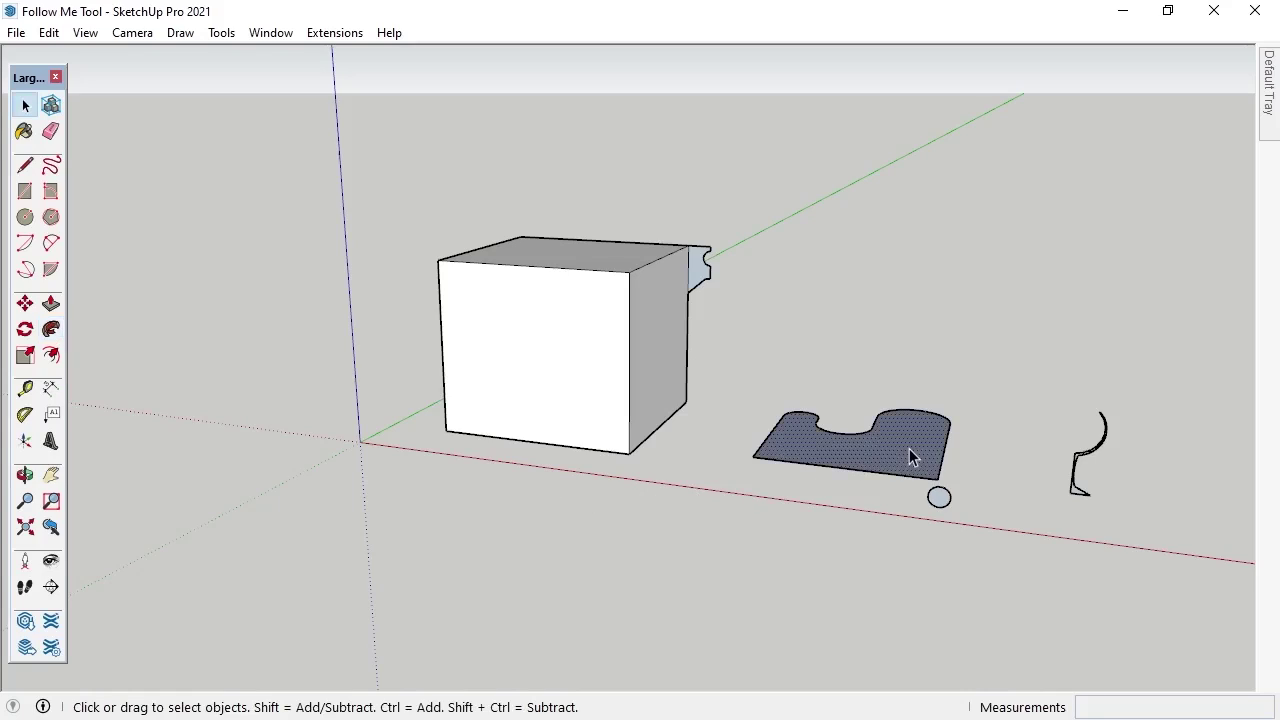
click(58, 330)
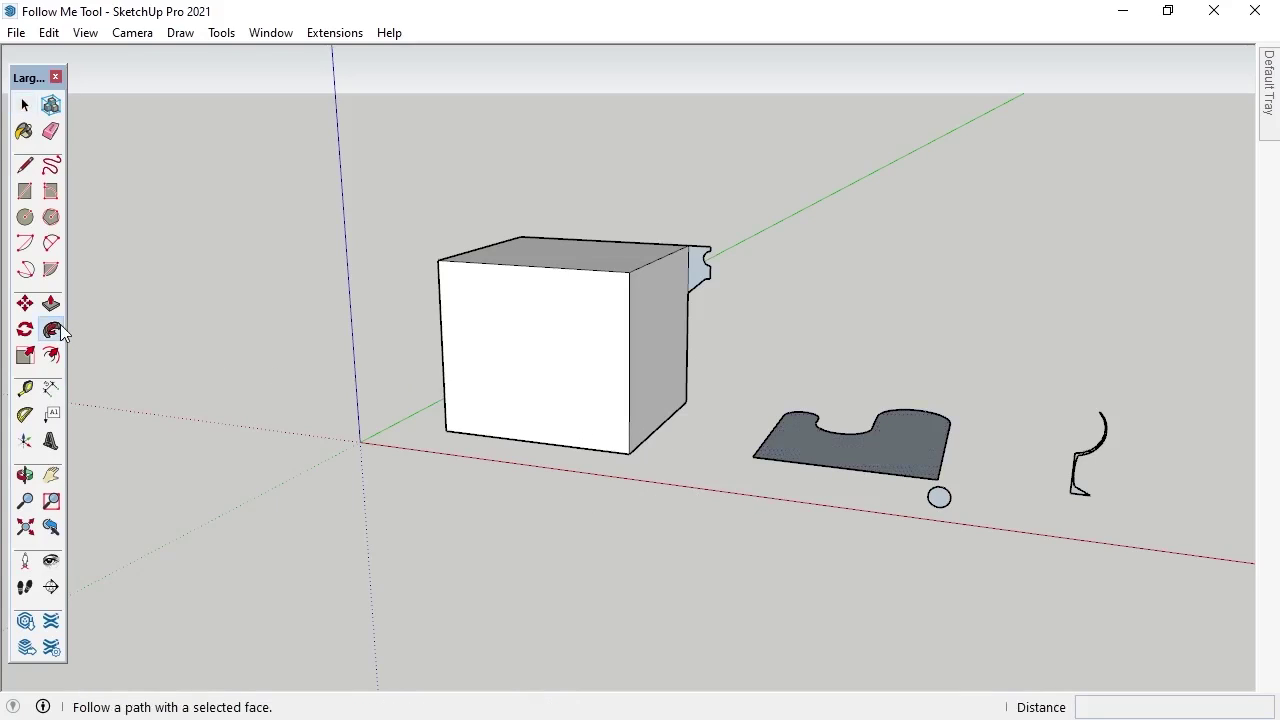
click(941, 498)
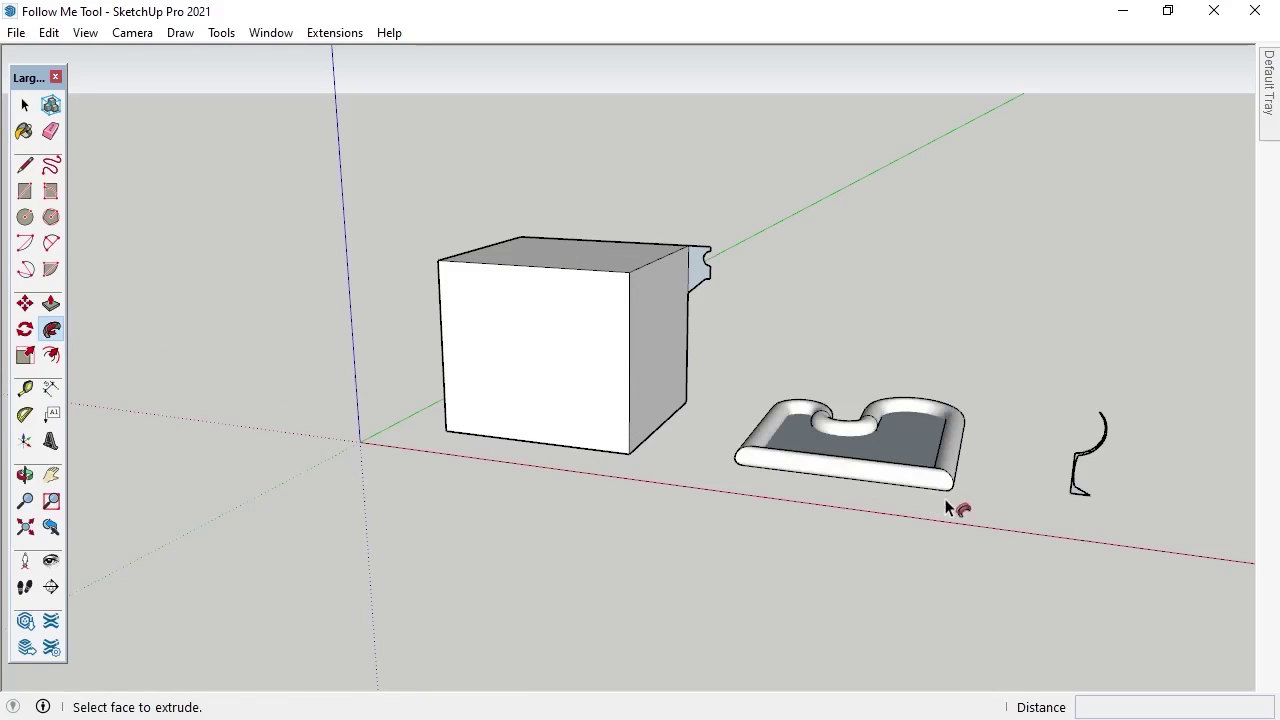
- Delete the flat inner face to leave an open tube, then orbit to inspect it
key(space)
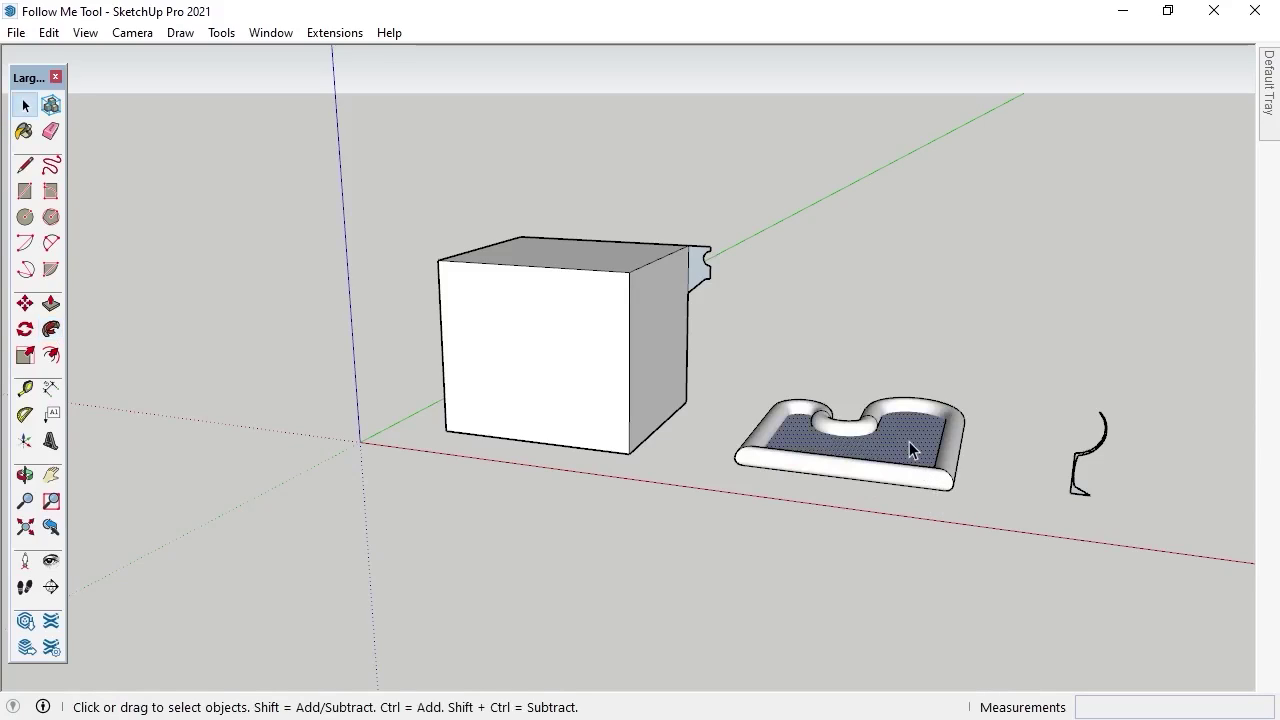
key(Delete)
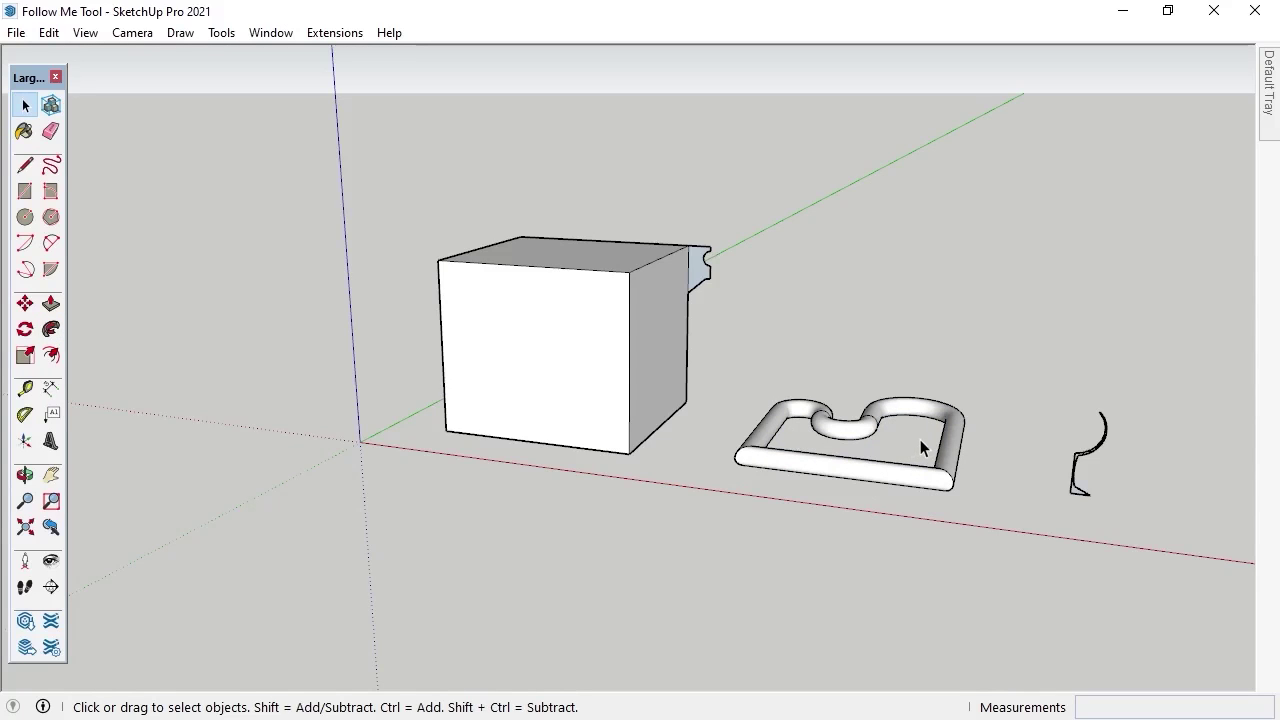
scroll(921, 440, up, 3)
middle_drag(921, 440, 1036, 454)
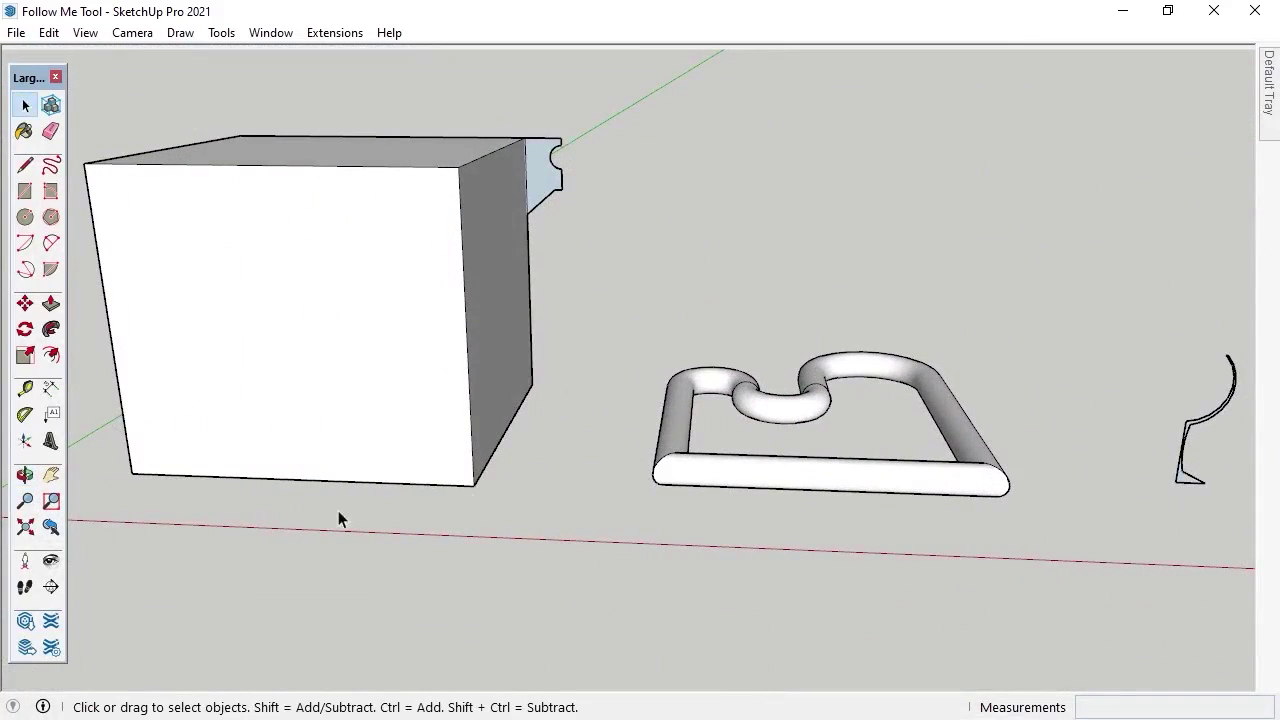
- Sweep the profile by hand partway along the box's top edge, stopping midway
click(51, 528)
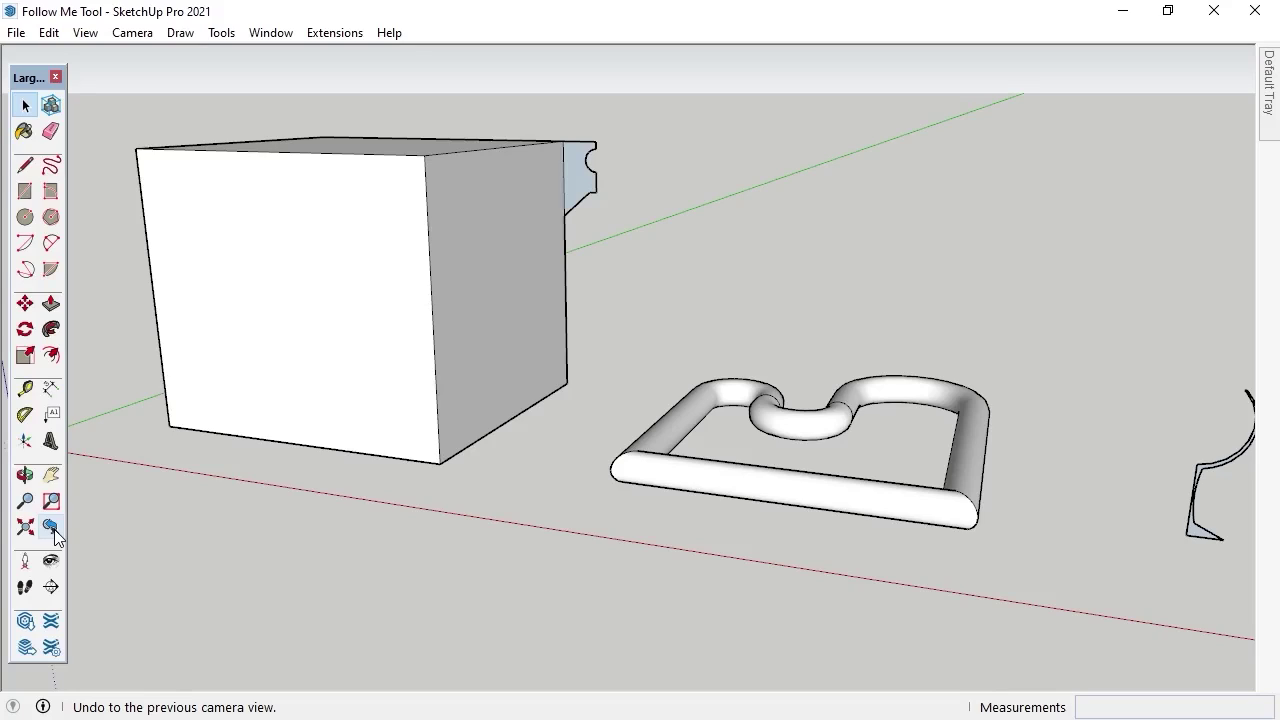
click(51, 329)
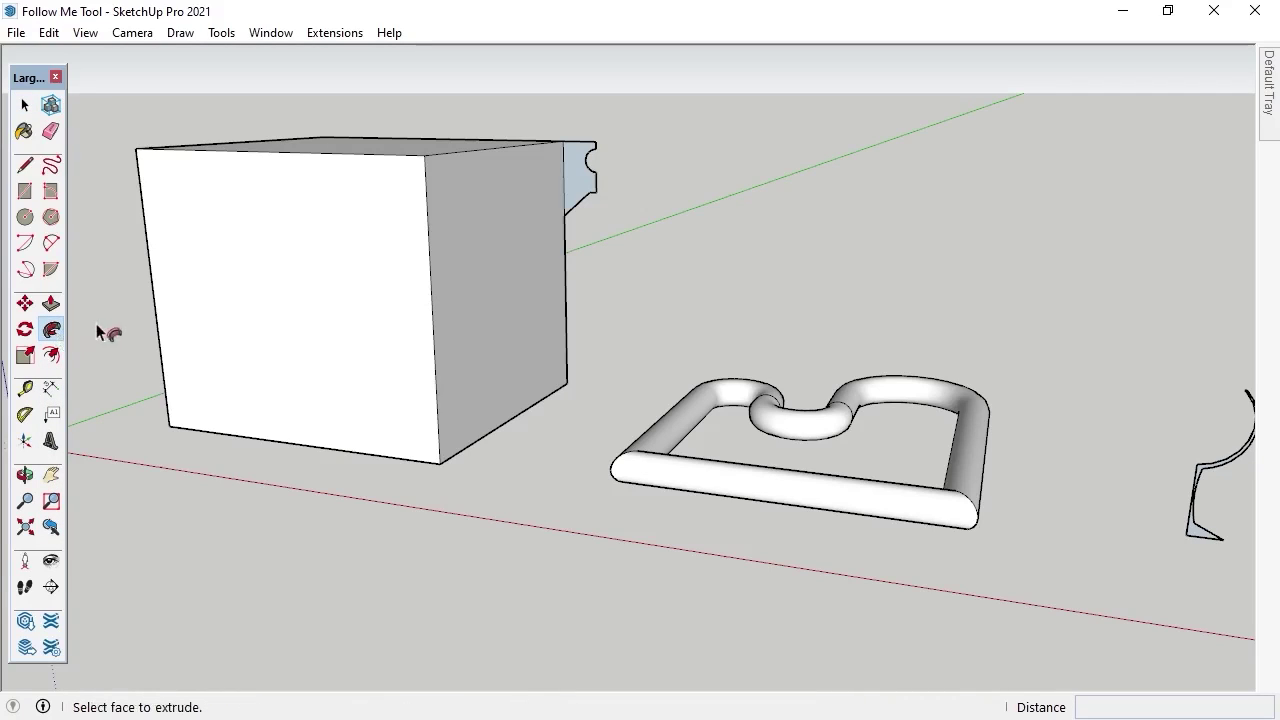
middle_drag(366, 240, 352, 335)
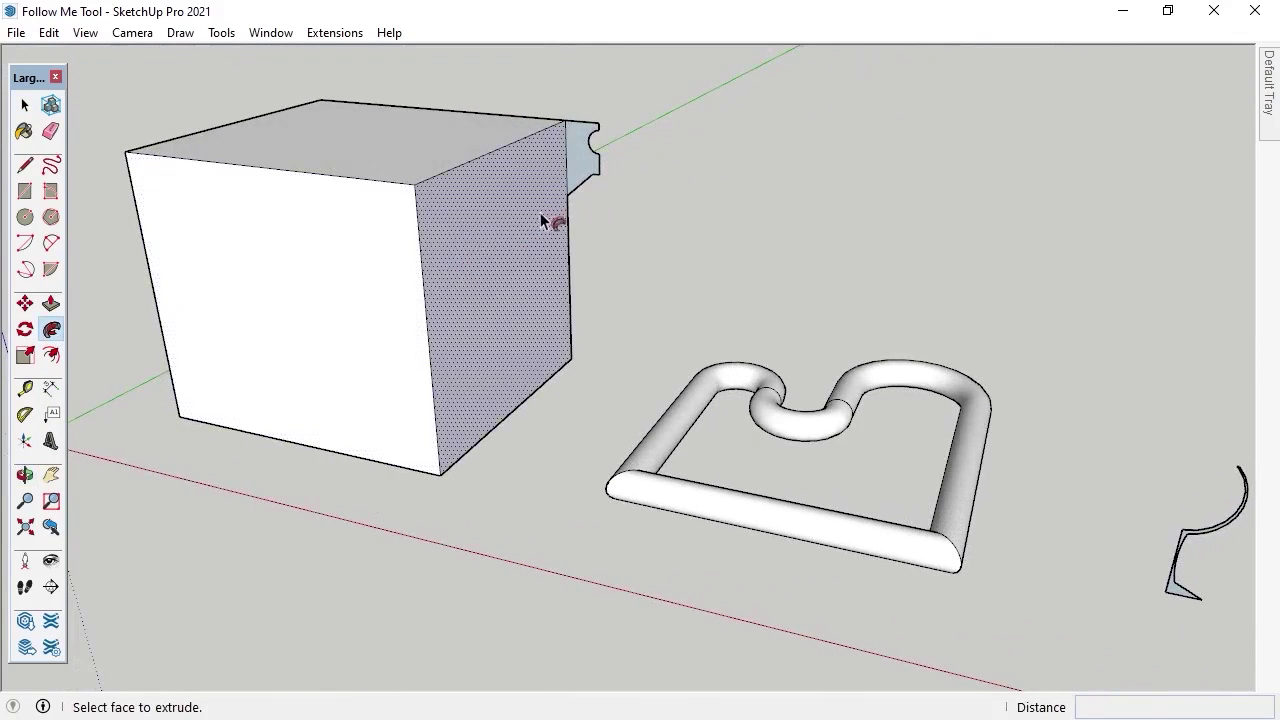
click(594, 178)
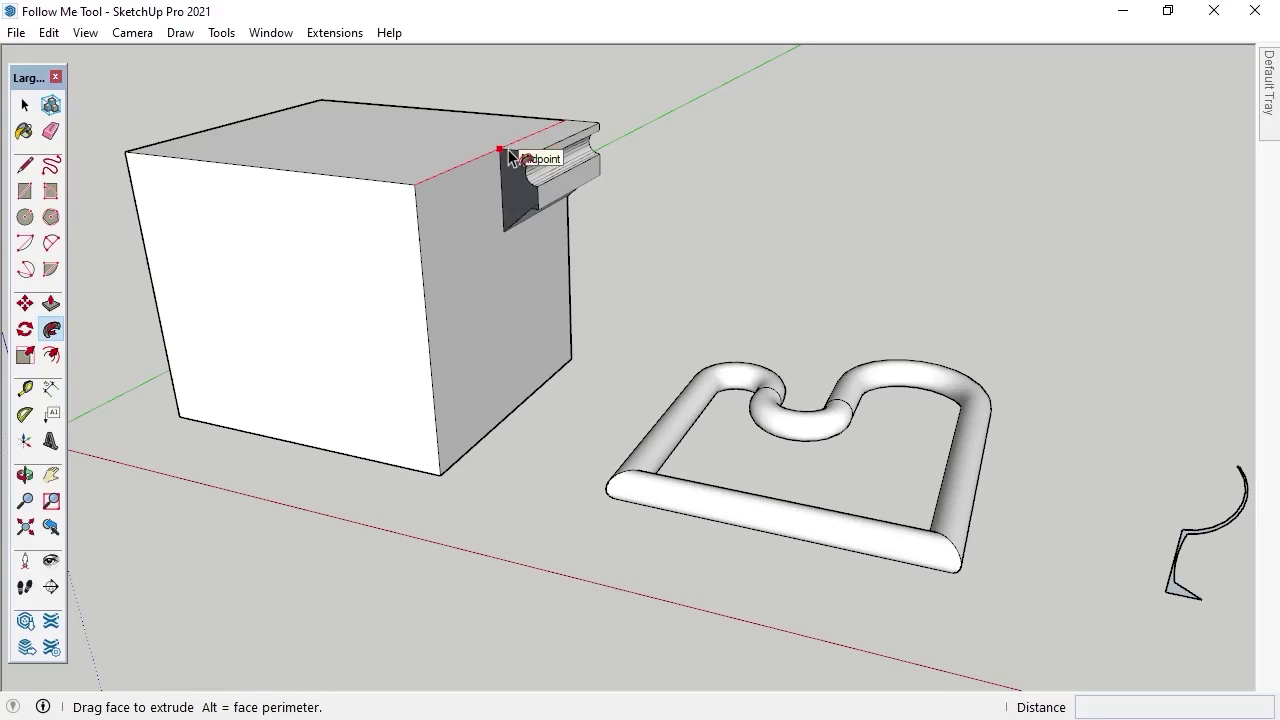
click(509, 155)
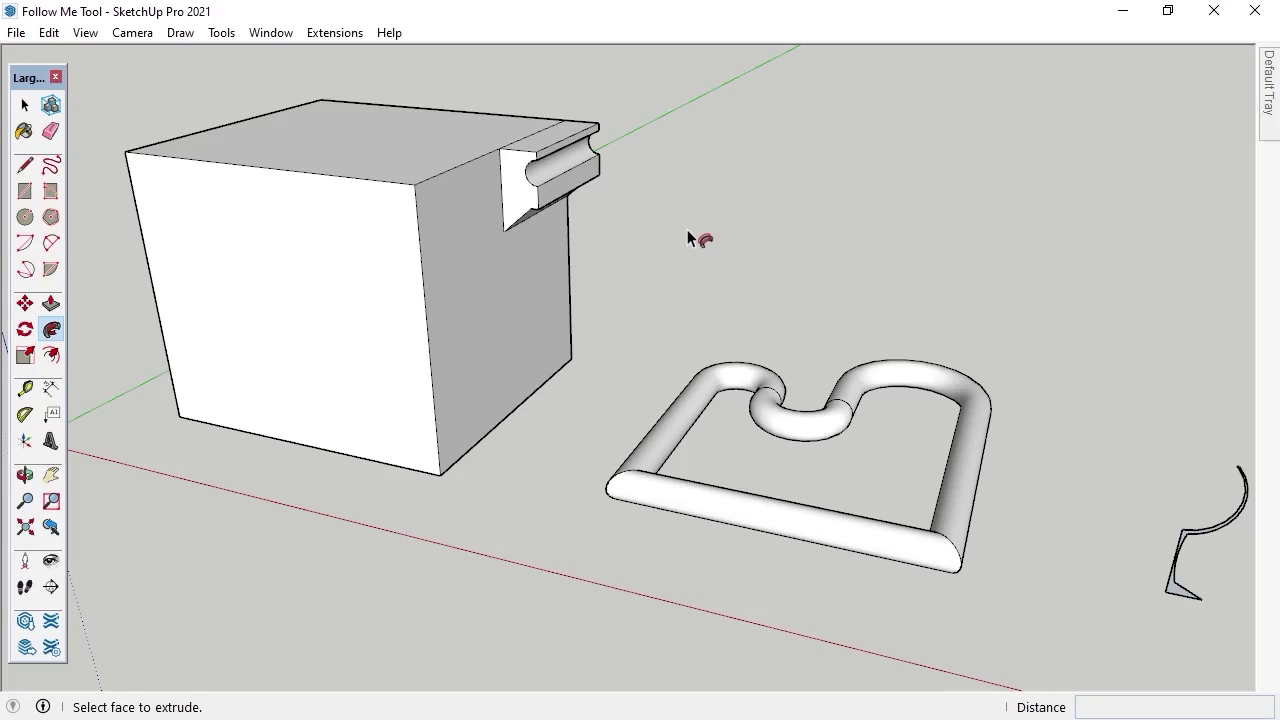
- Draw a circle centred at the glass profile's bottom corner, reaching its base end
mouse_move(994, 420)
middle_down()
mouse_move(1051, 486)
mouse_move(754, 323)
middle_up()
scroll(856, 424, up, 1)
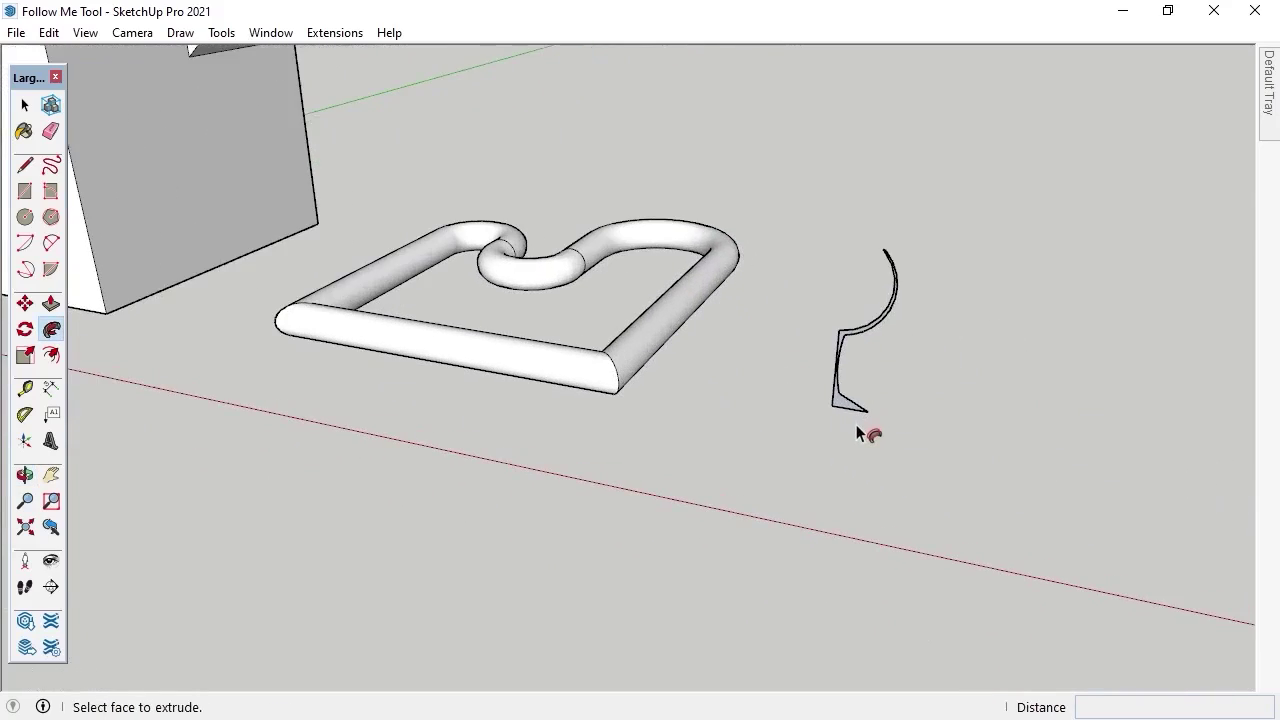
scroll(856, 424, up, 2)
key(c)
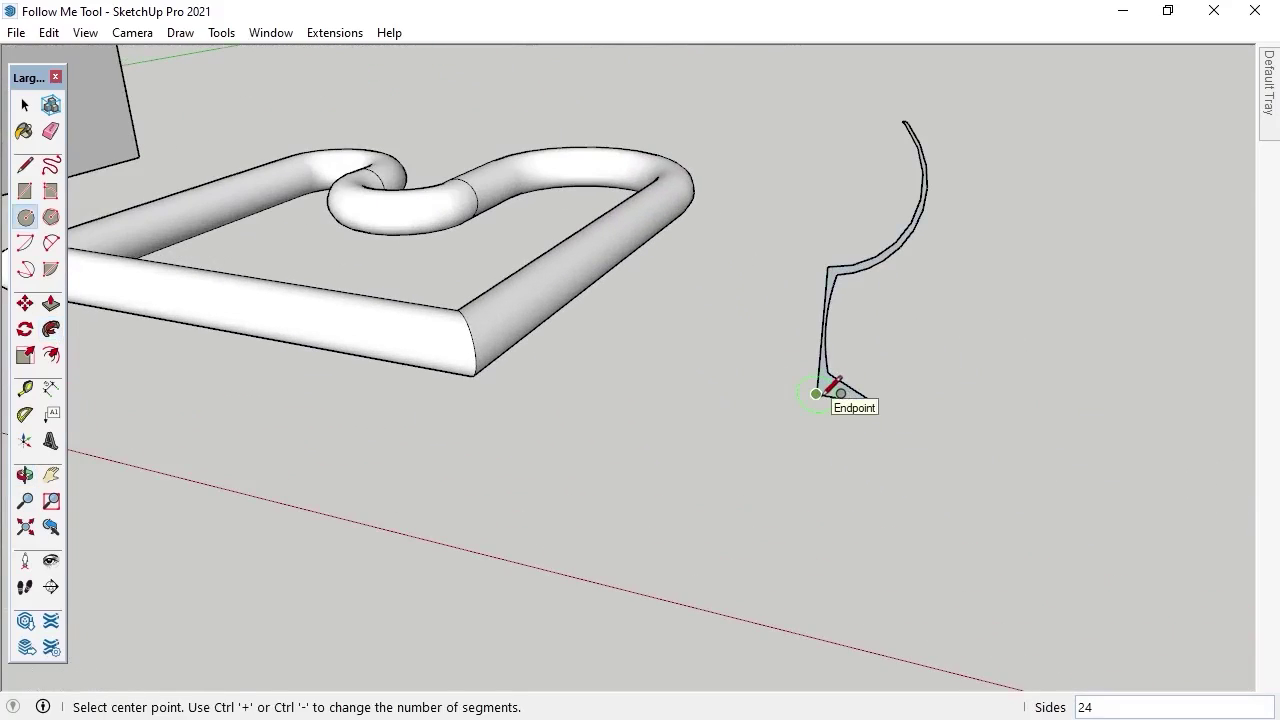
click(816, 393)
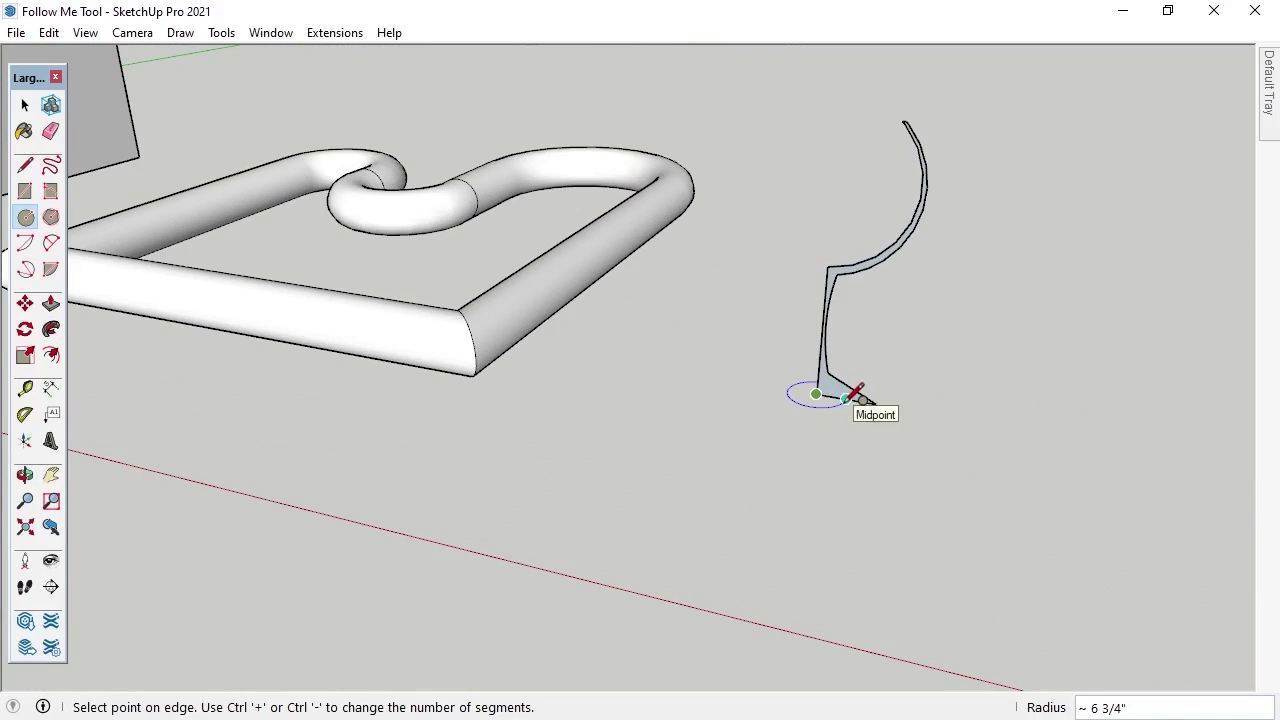
click(856, 395)
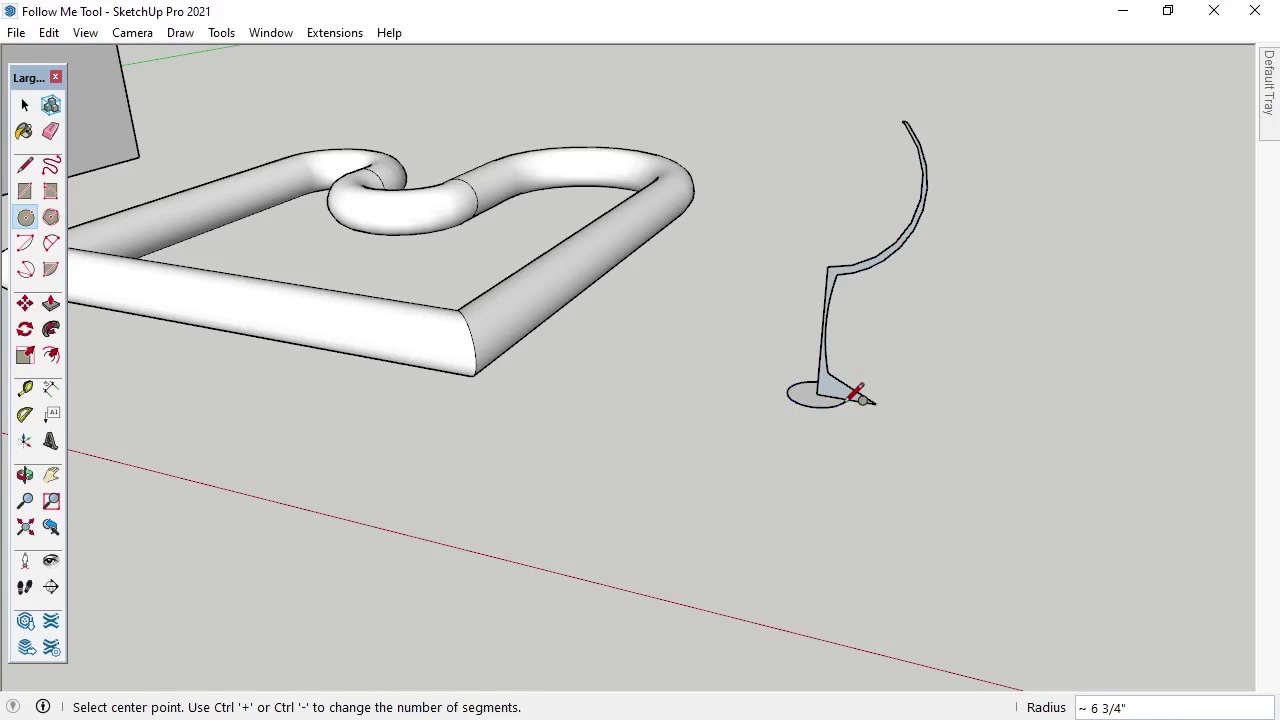
- Lathe the glass profile around the base circle with Follow Me into a wine glass
key(space)
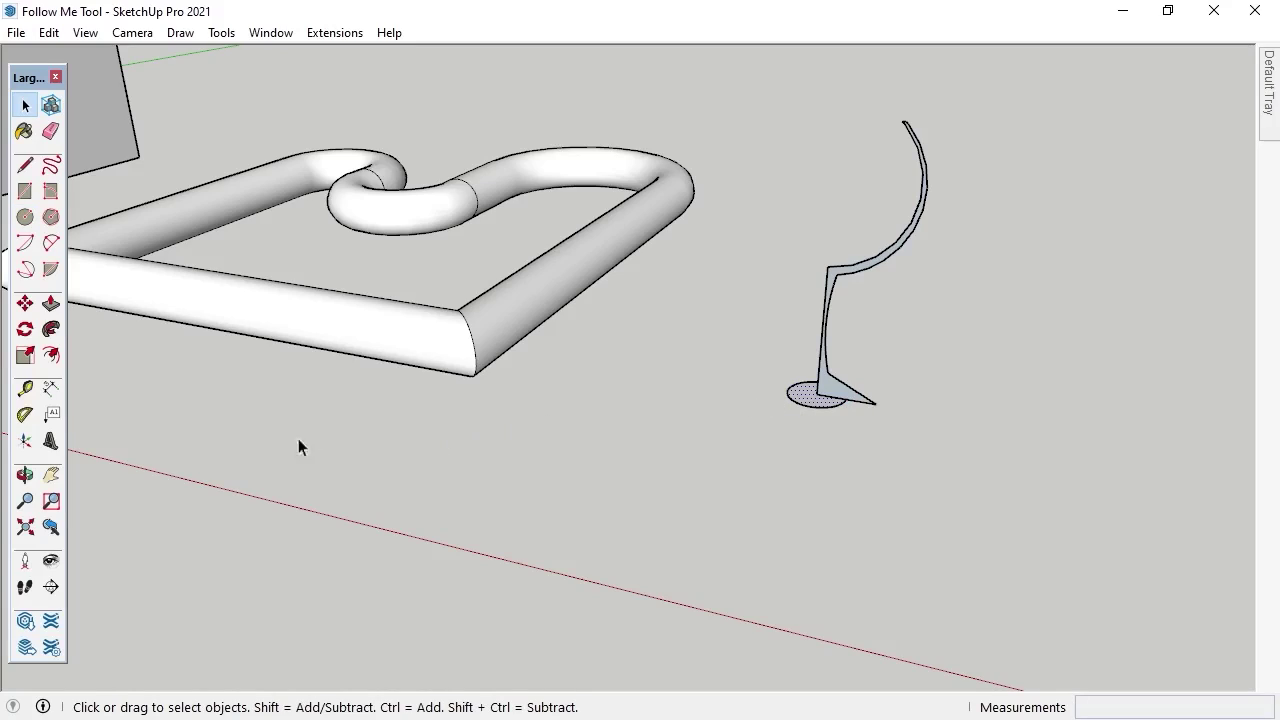
click(51, 330)
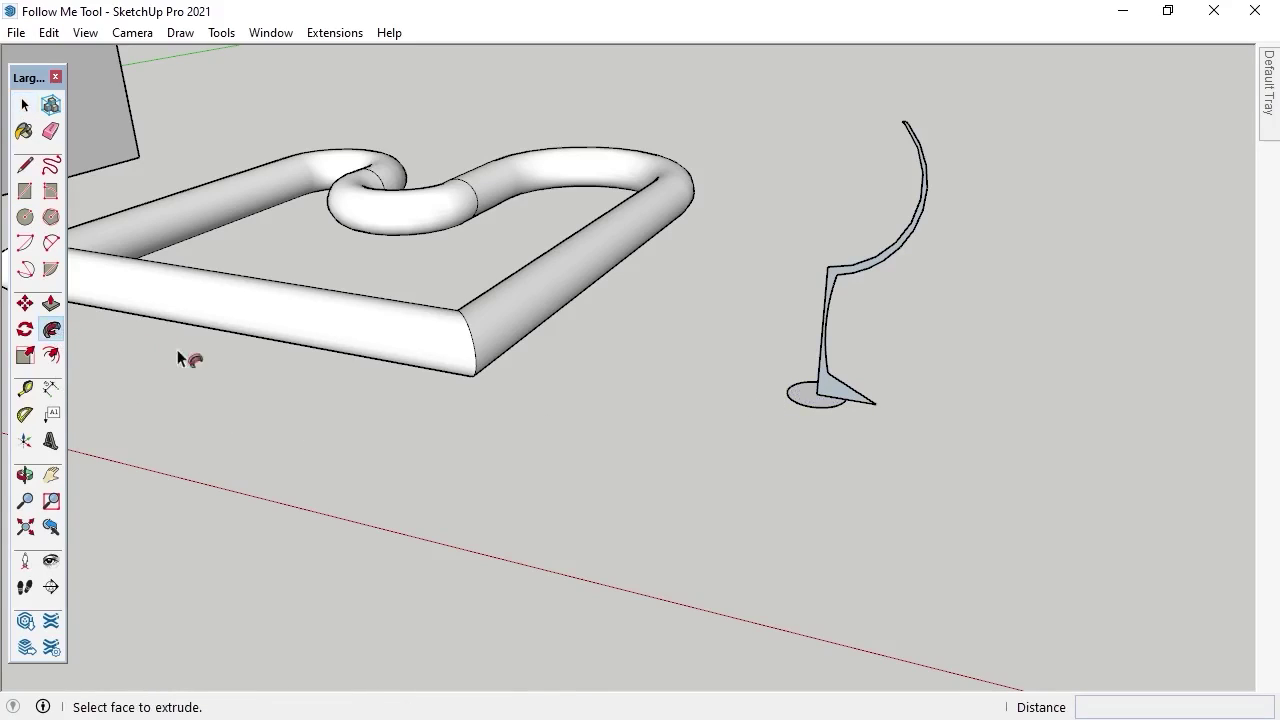
click(840, 390)
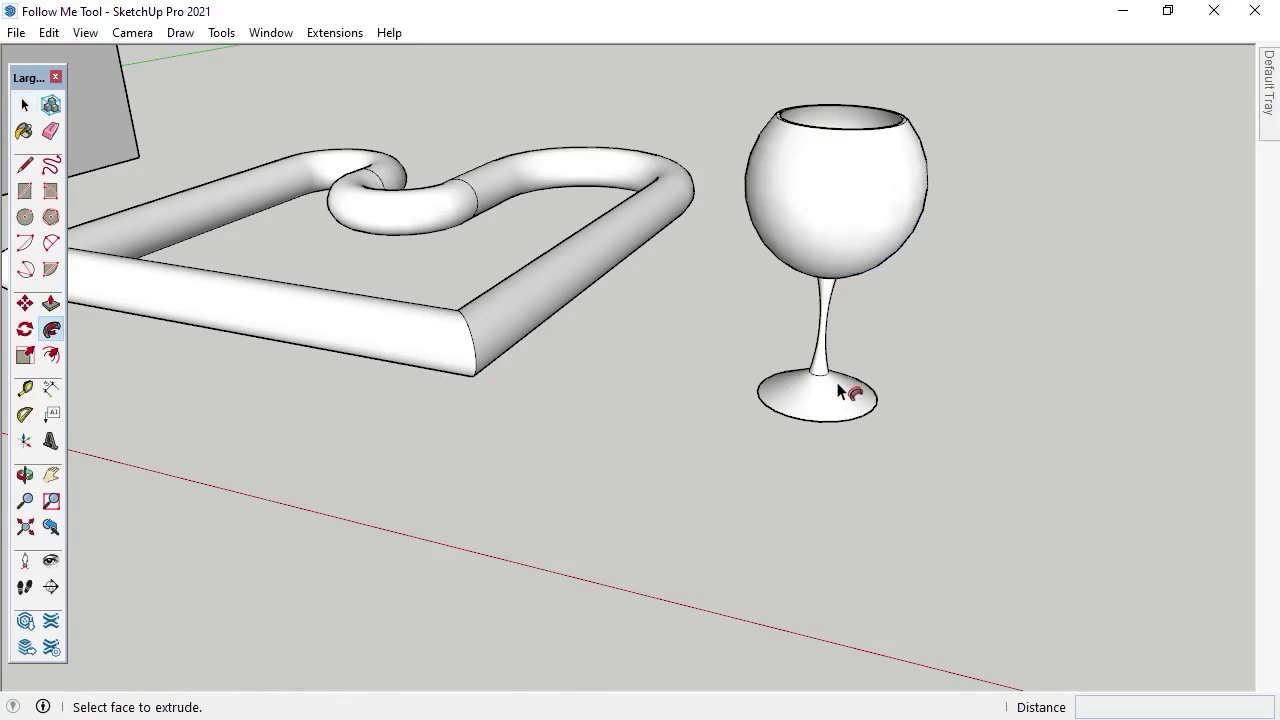
key(space)
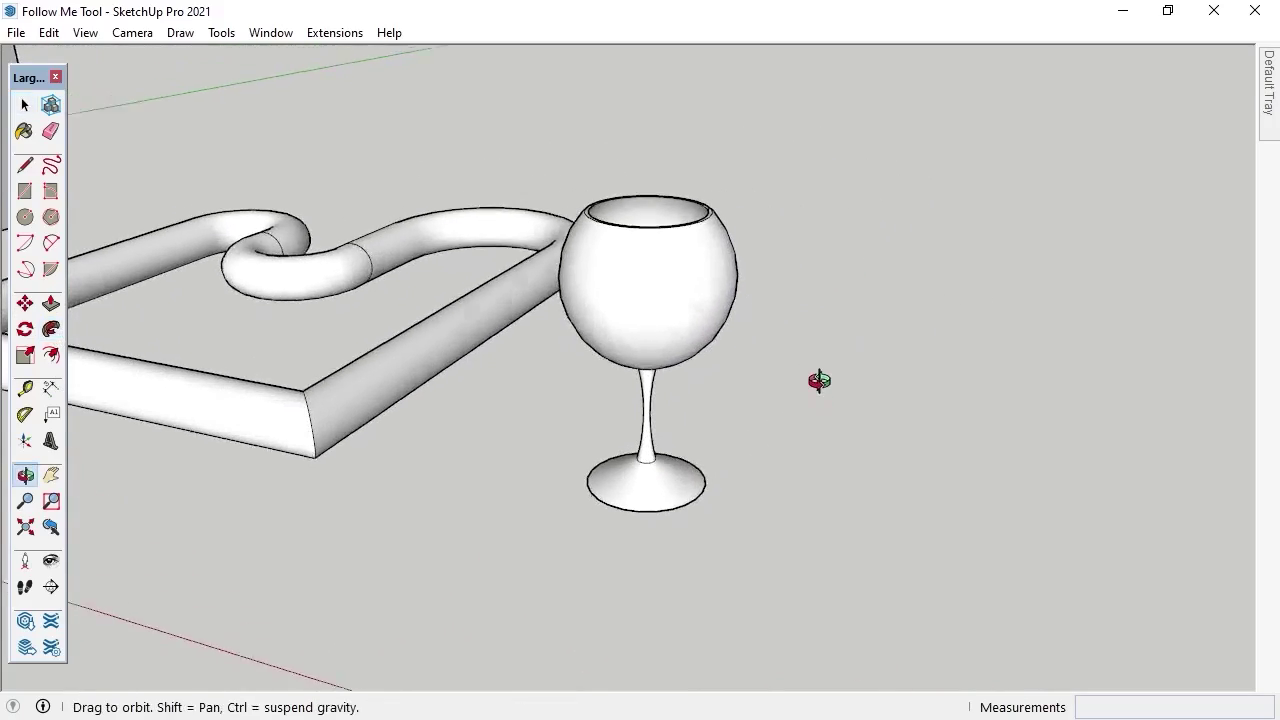